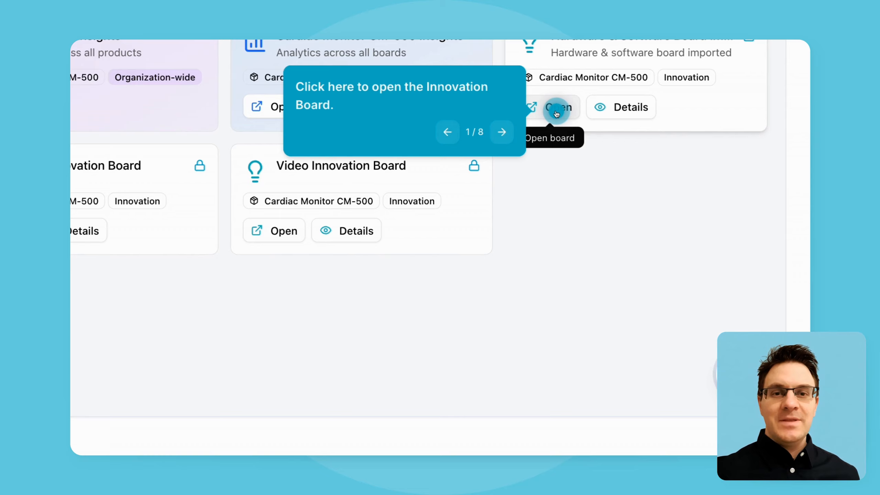
Initialize the Hardware & Software board from the Market with the "Hardware & Software" template, version v1.0.0.
left_click(557, 114)
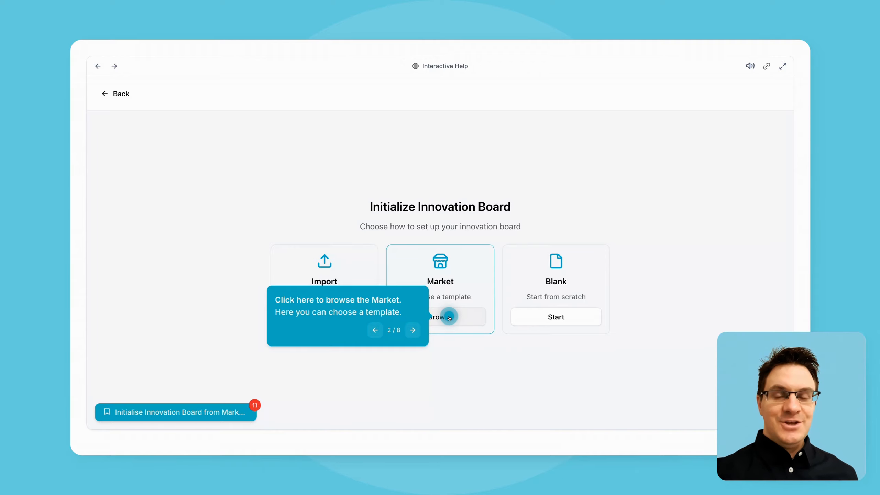
left_click(448, 317)
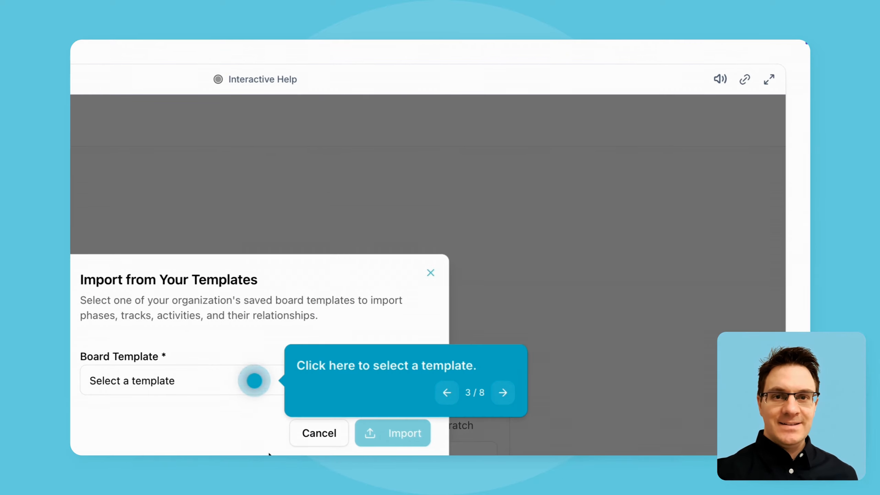
left_click(254, 380)
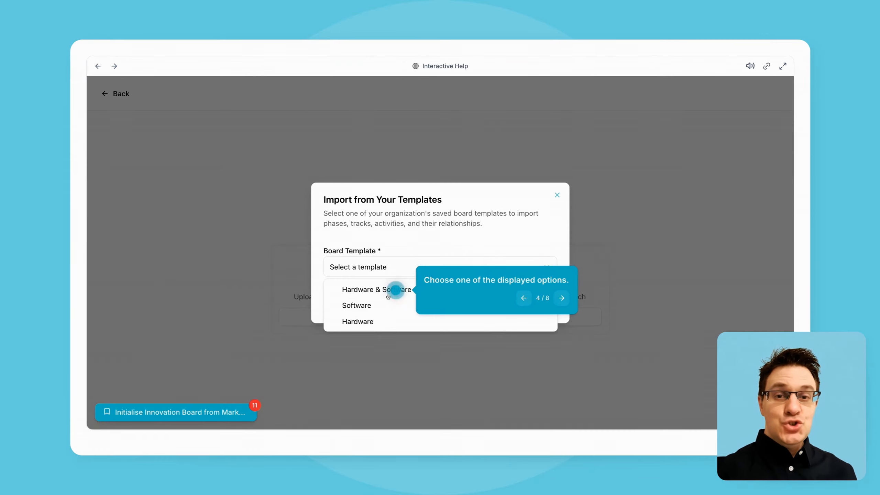
left_click(399, 292)
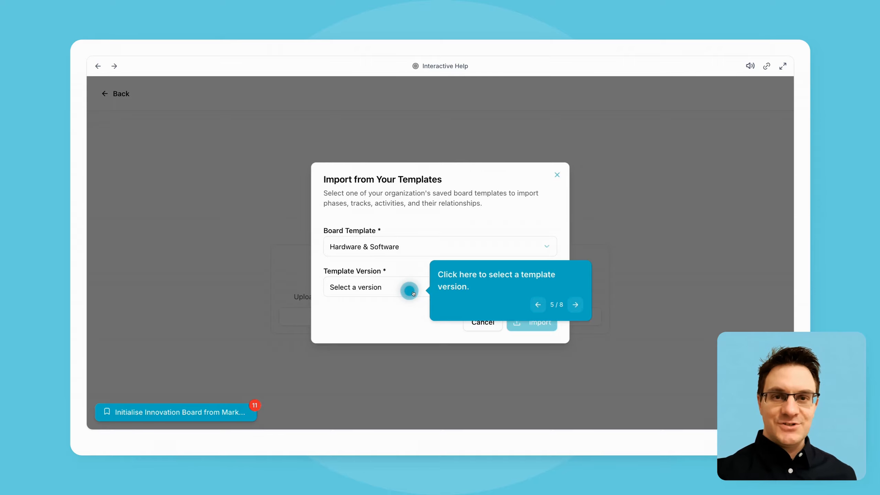
left_click(413, 292)
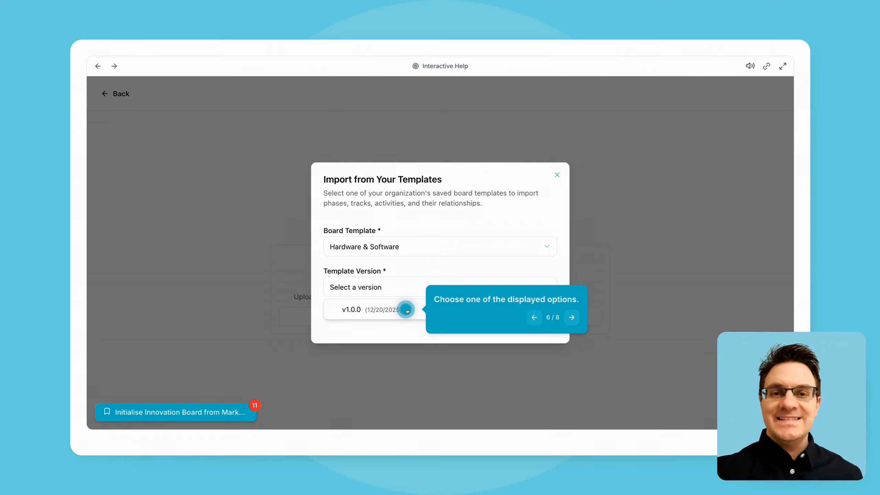
left_click(407, 310)
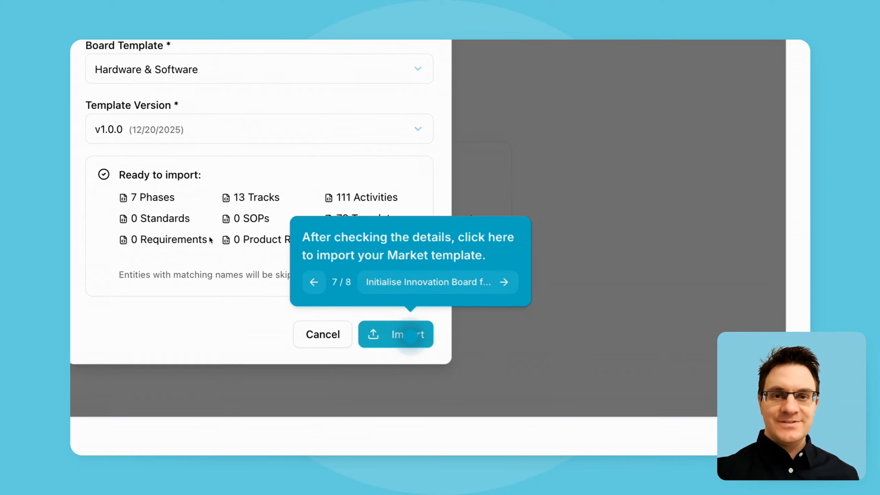
left_click(410, 335)
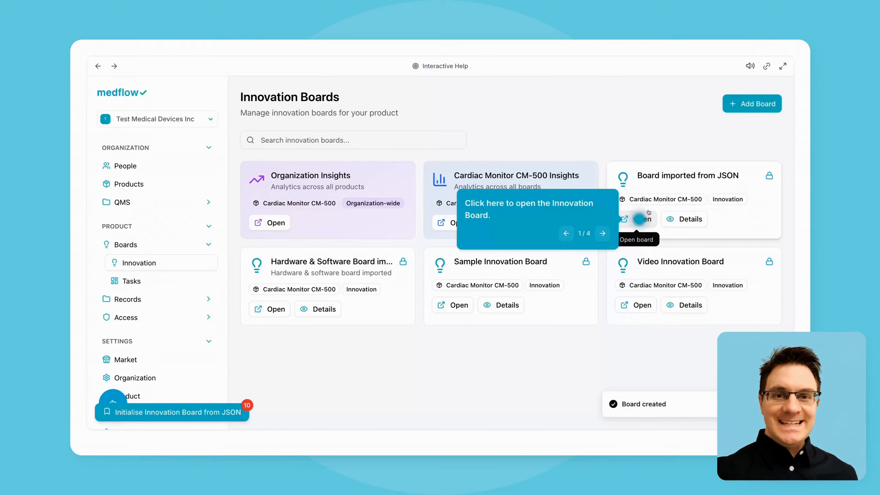
Open the "Board imported from JSON" board and initialize it by importing a JSON file.
left_click(642, 220)
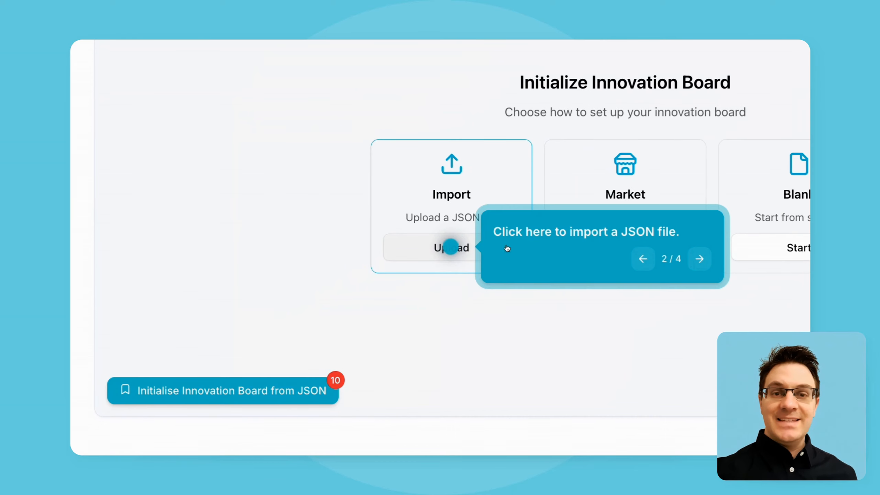
left_click(452, 249)
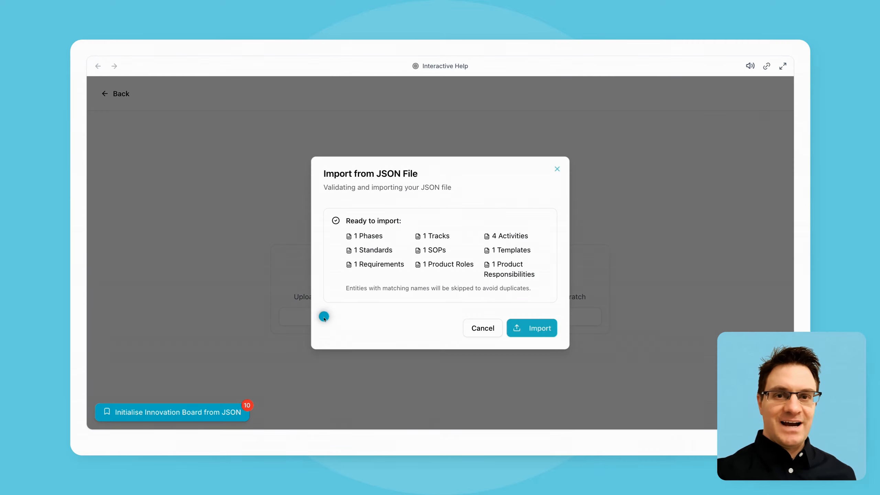
left_click(323, 316)
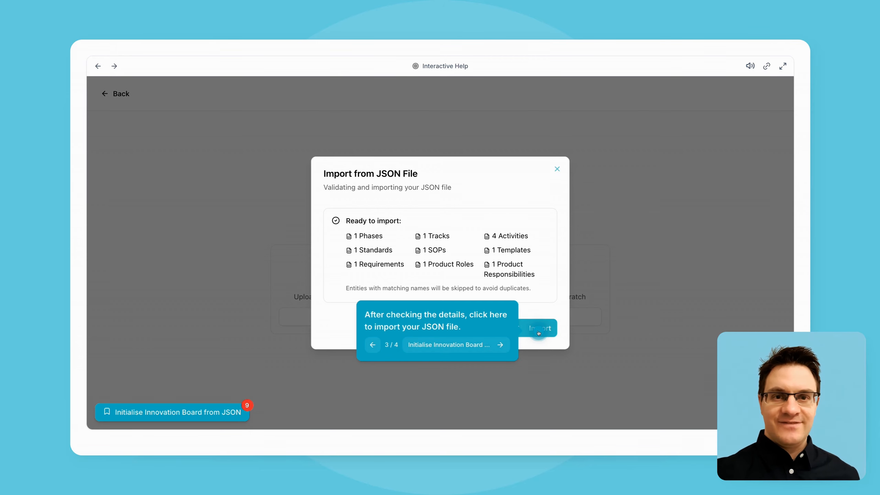
left_click(538, 332)
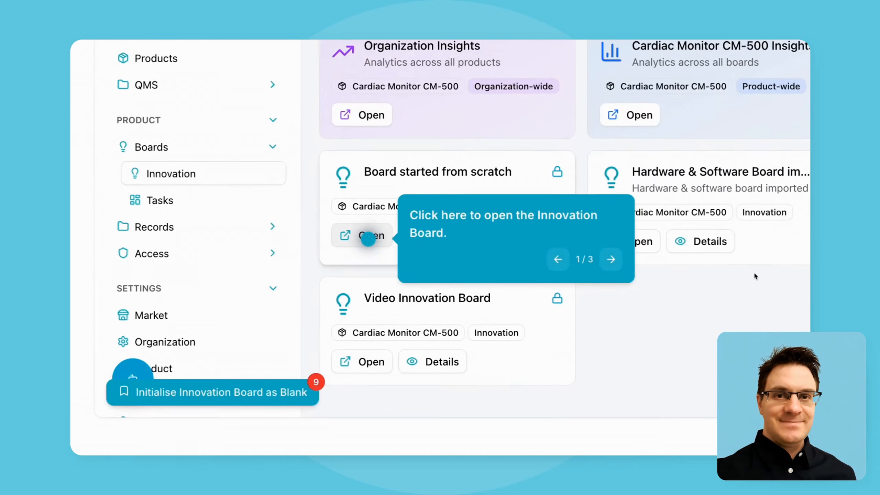
Open the "Board started from scratch" board and initialize it as a blank board.
left_click(377, 231)
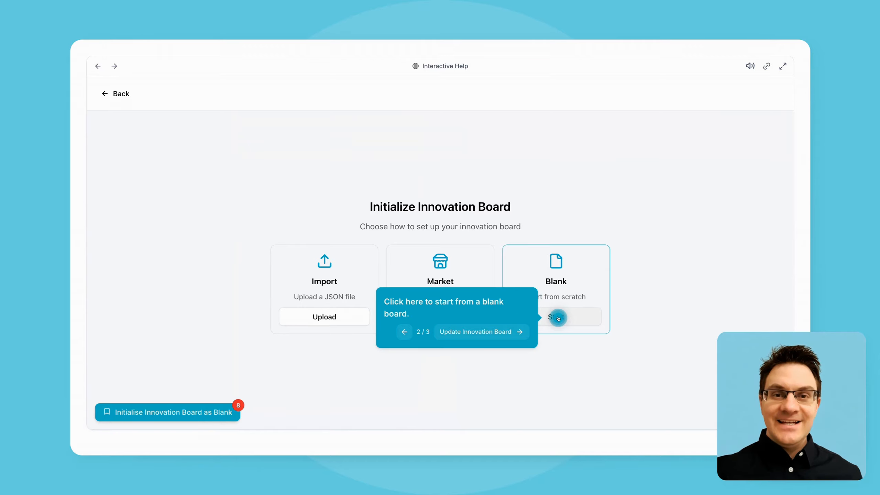
left_click(557, 318)
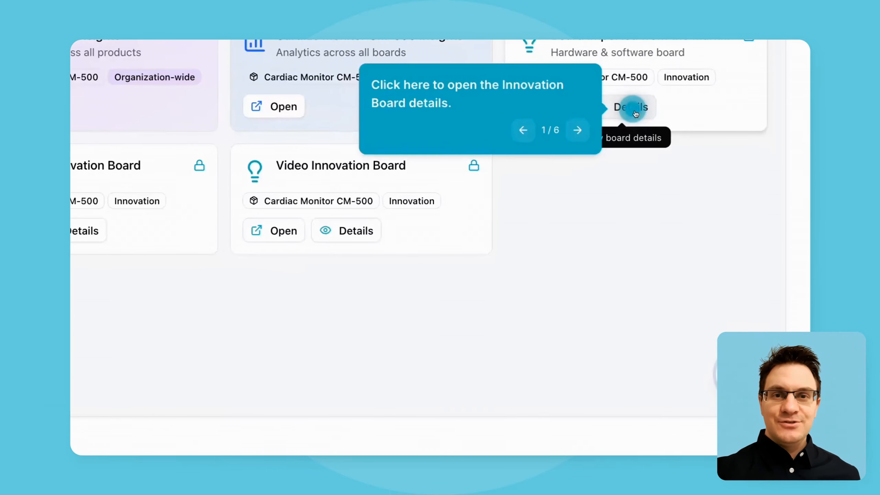
Rename the marketplace board "Hardware & Software Board imported from the Marketplace", set its description to "Hardware & software board imported", and save.
left_click(635, 113)
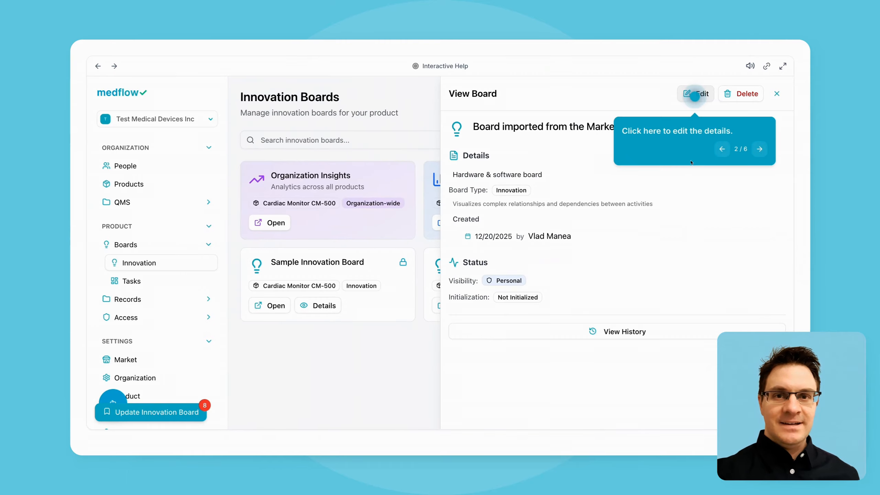
left_click(694, 99)
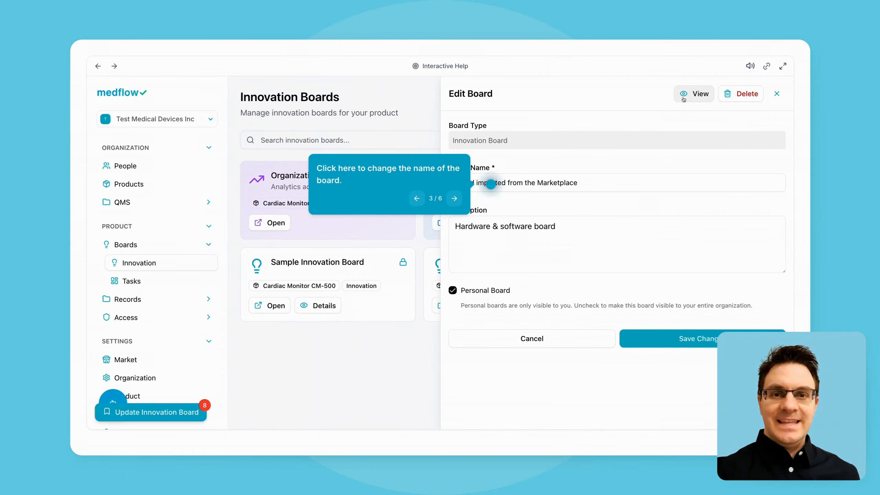
left_click(490, 184)
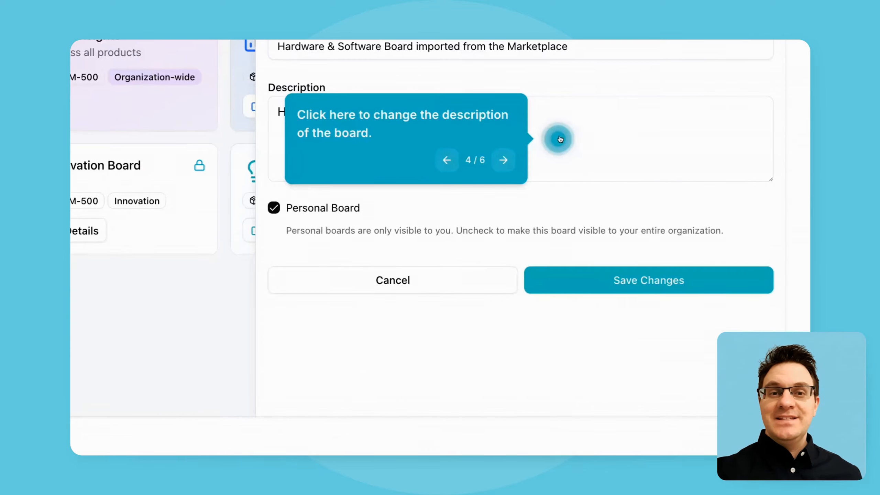
left_click(559, 139)
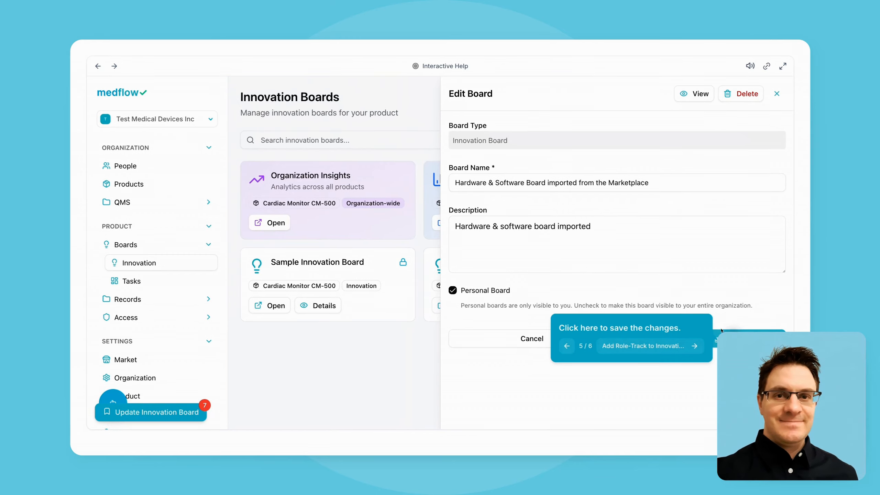
left_click(731, 338)
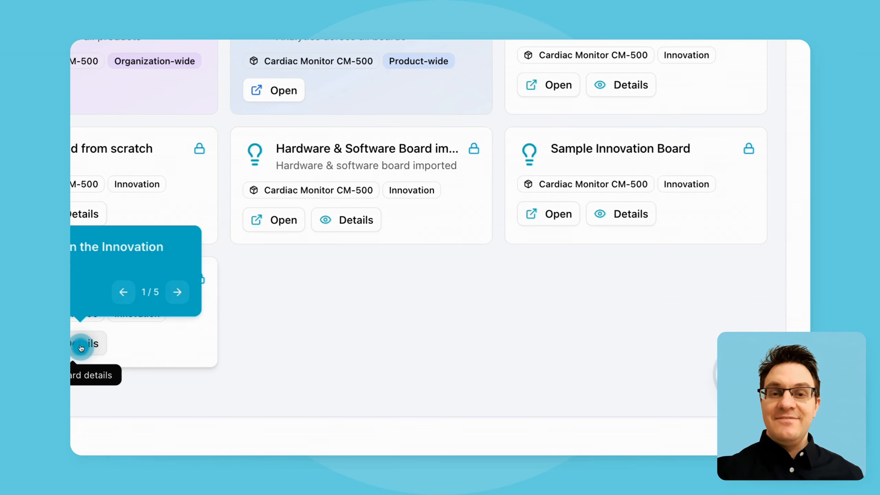
Add the Supply Chain track to the Chief Executive Officer role in the Video Innovation Board's role-track associations.
left_click(90, 335)
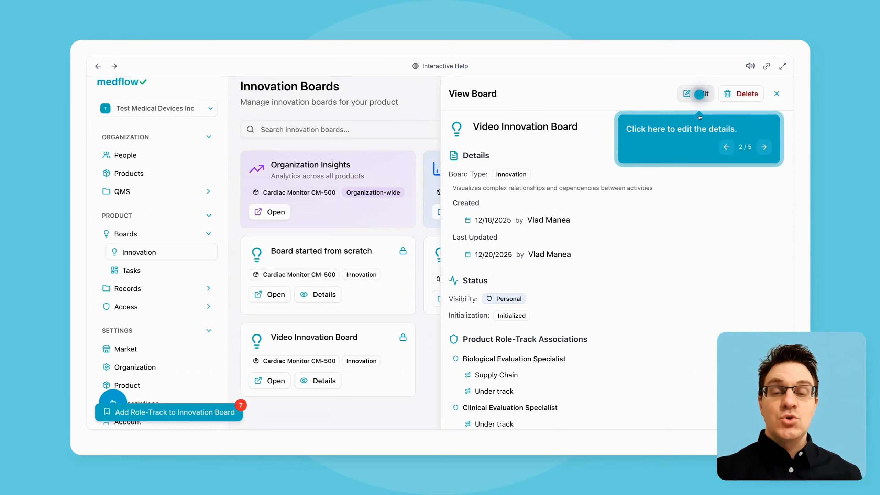
left_click(699, 95)
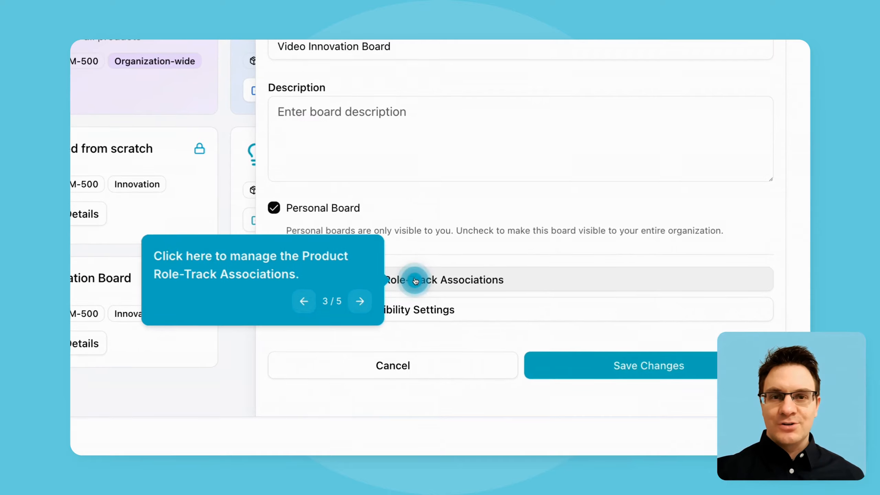
left_click(416, 283)
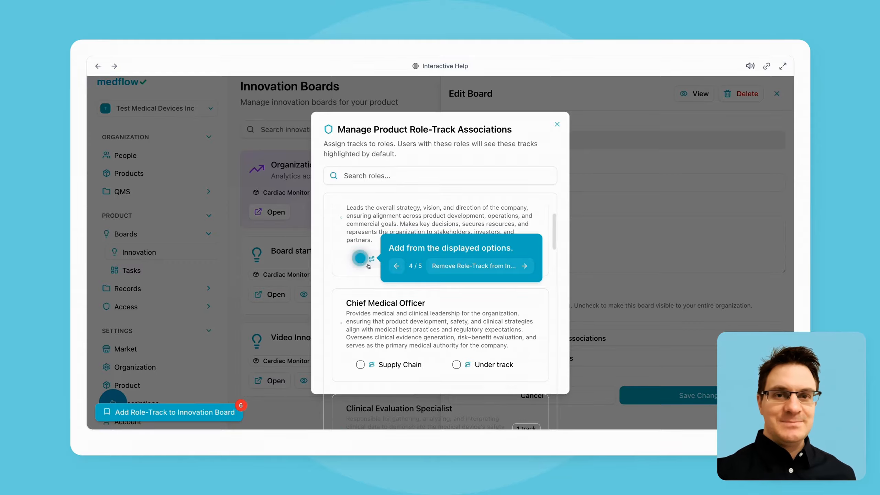
left_click(360, 259)
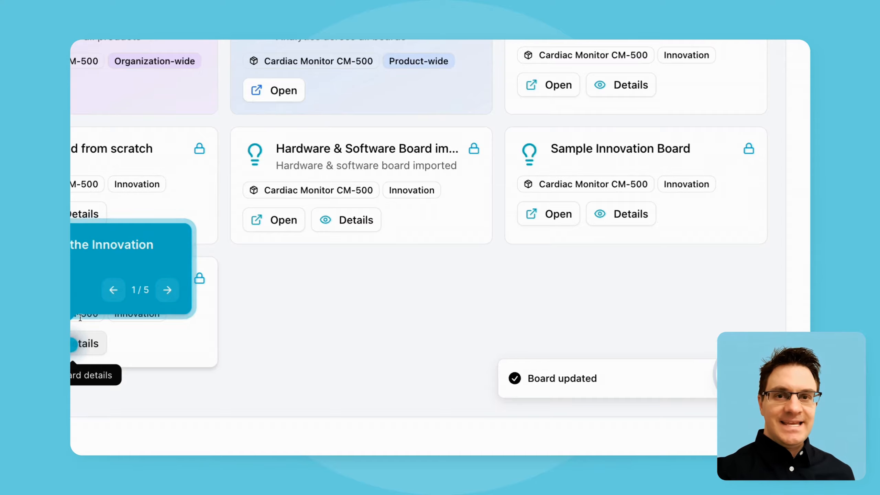
Remove the Supply Chain track from the Biological Evaluation Specialist role in the Video Innovation Board's role-track associations.
left_click(86, 343)
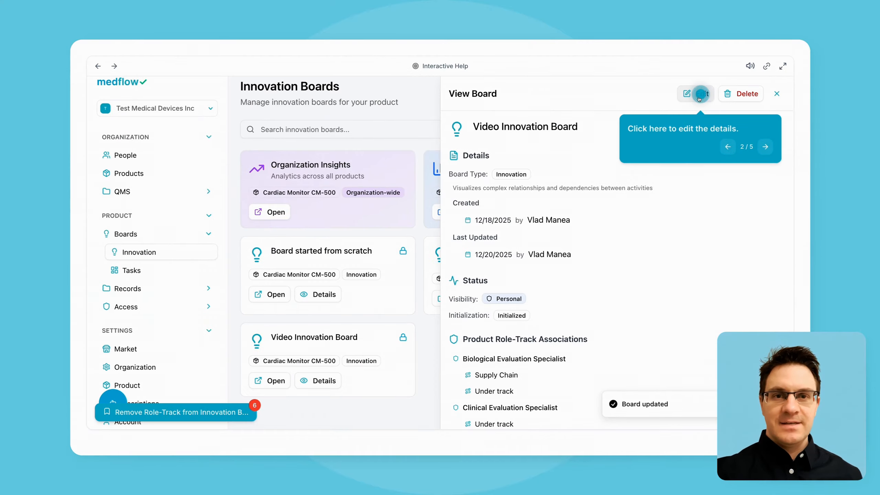
left_click(699, 95)
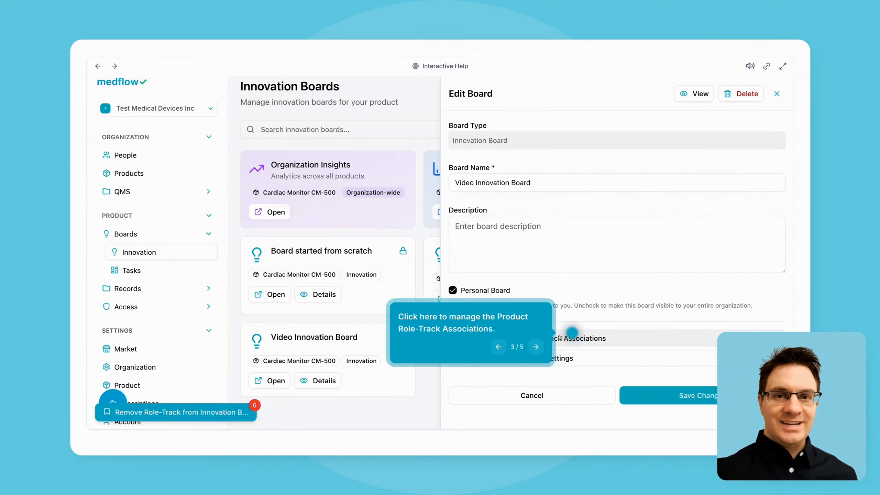
left_click(570, 334)
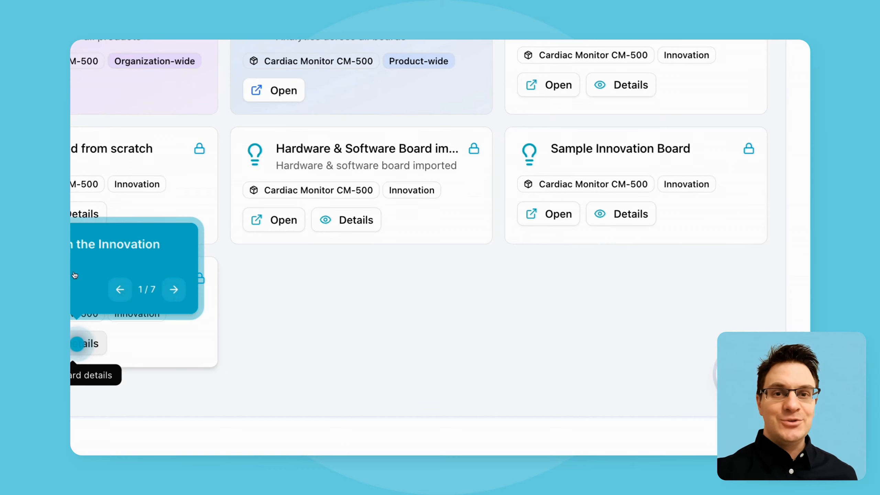
Enable Completion Status on phase cards in the Video Innovation Board's card visibility settings.
left_click(80, 345)
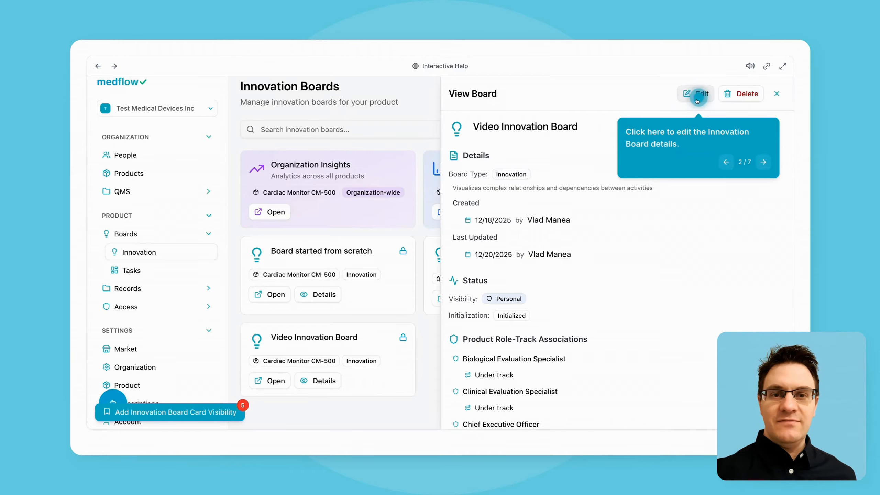
left_click(698, 99)
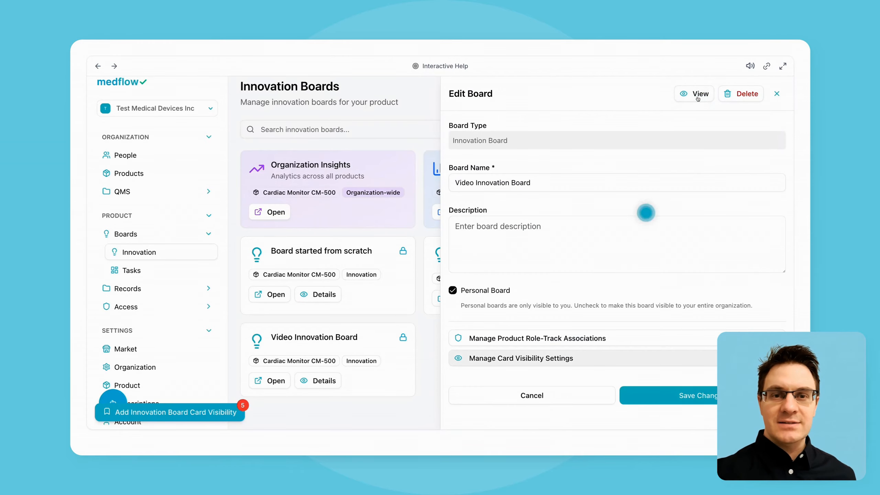
left_click(578, 361)
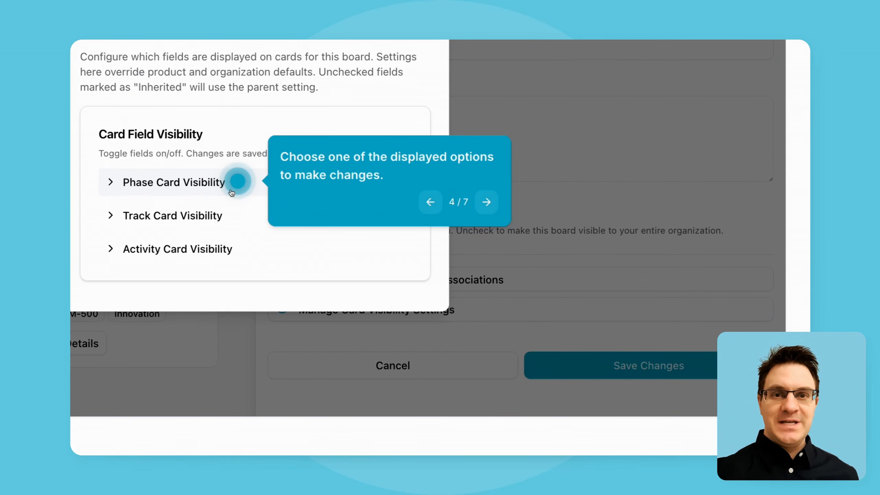
left_click(236, 181)
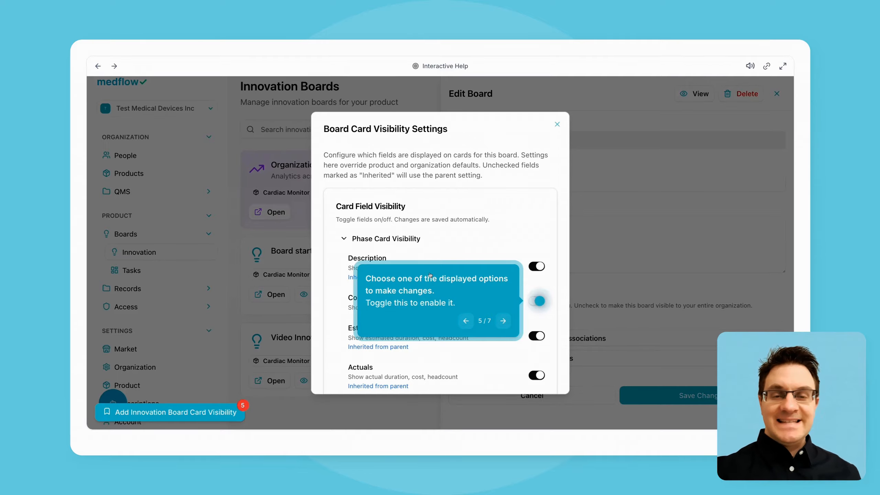
left_click(539, 301)
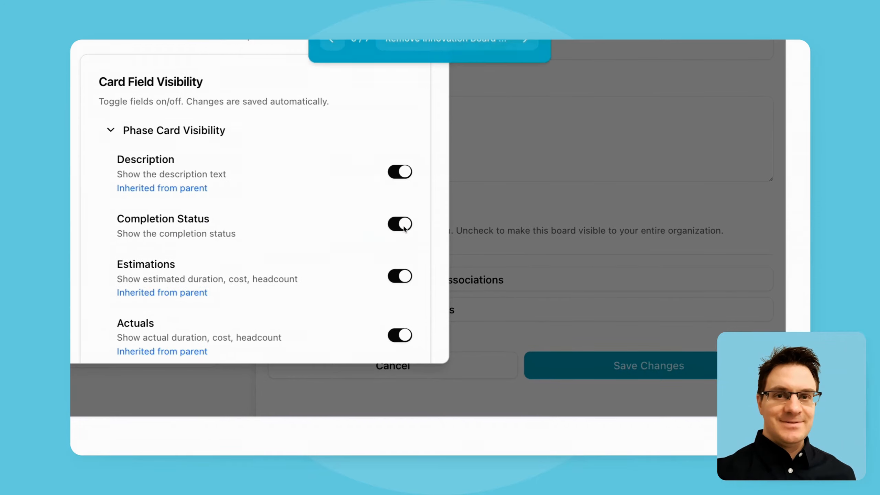
left_click(501, 50)
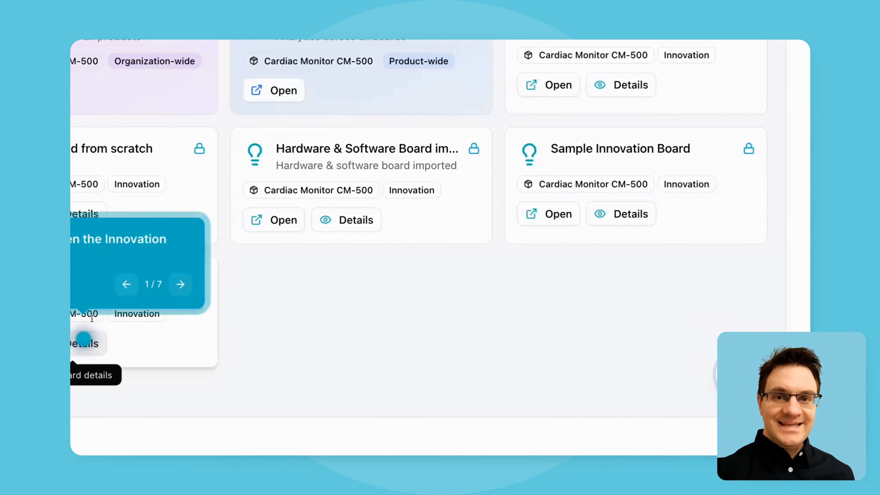
Disable Completion Status on phase cards in the Video Innovation Board's card visibility settings.
left_click(88, 342)
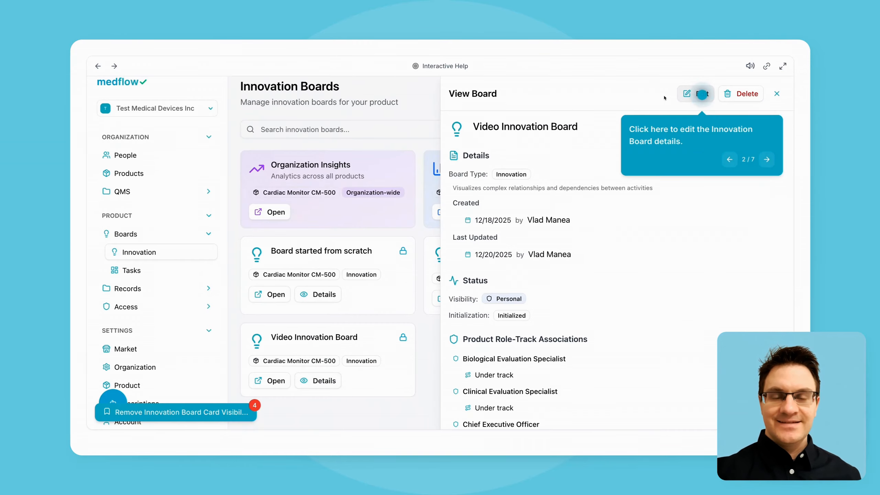
left_click(703, 94)
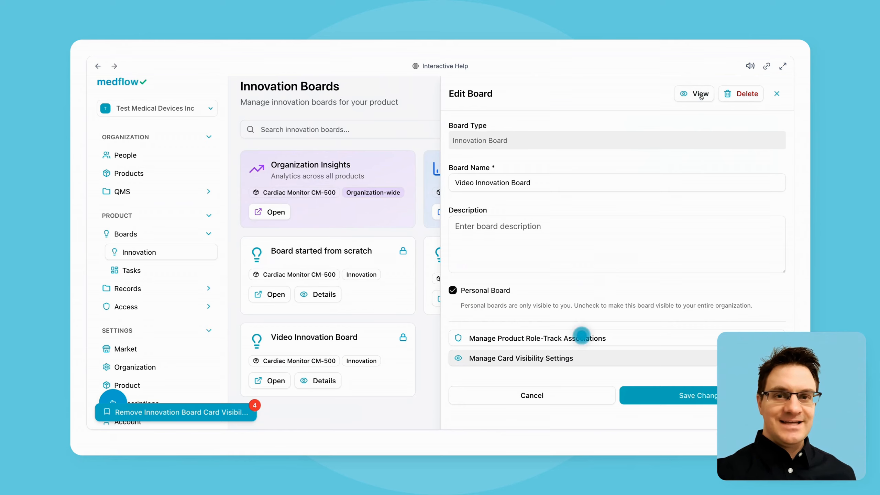
left_click(573, 359)
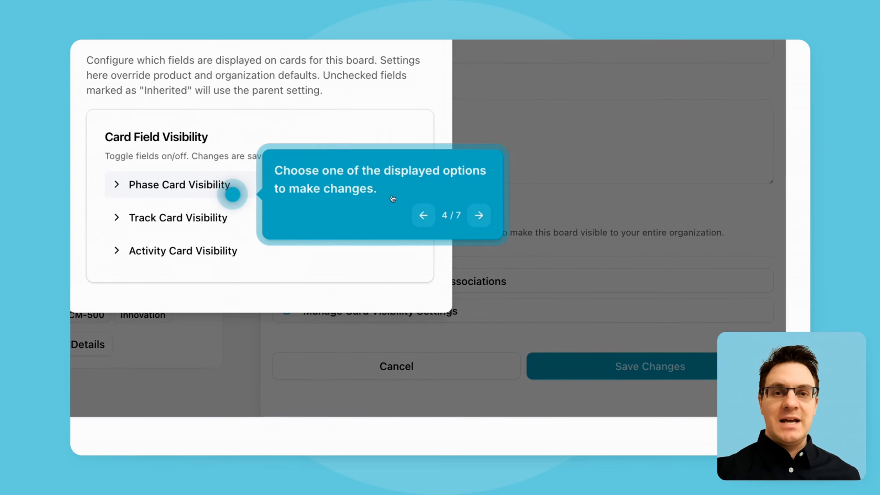
left_click(227, 192)
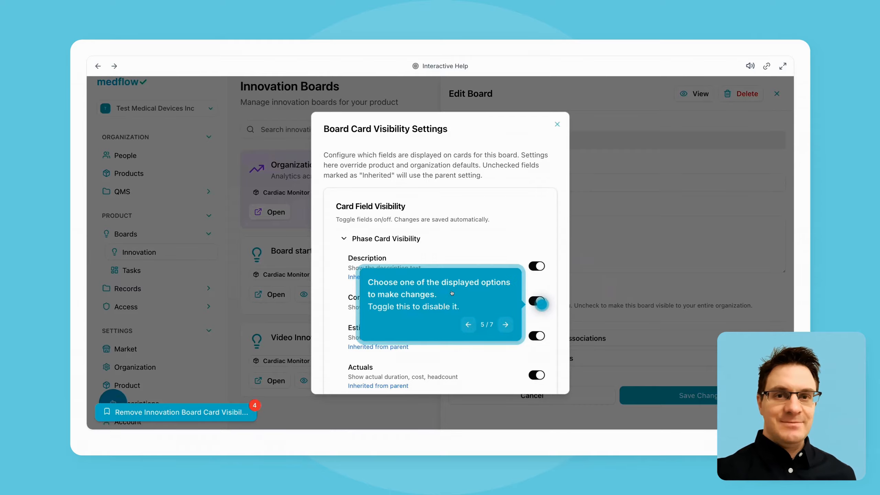
left_click(539, 301)
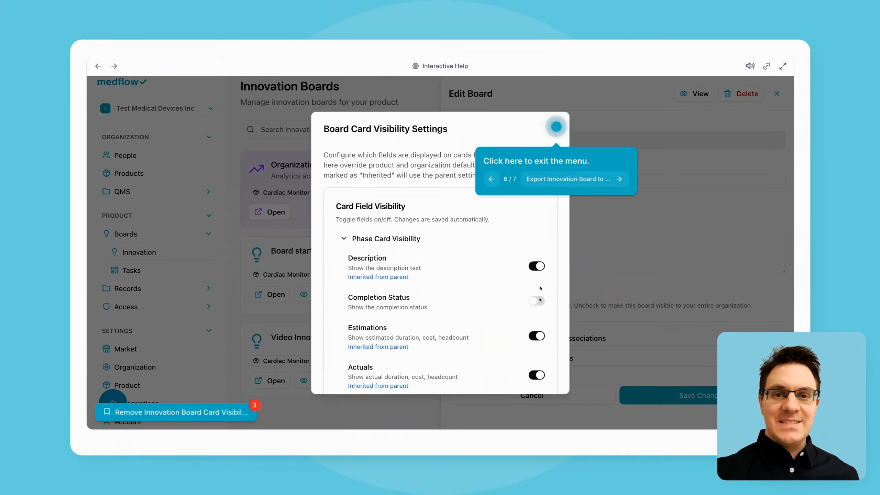
left_click(556, 128)
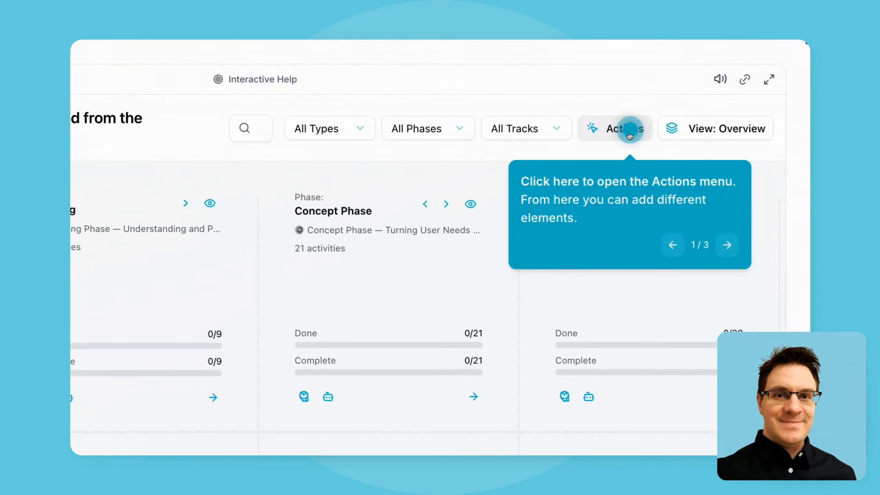
Export the Hardware & Software Board imported from the Marketplace to JSON and to PDF, grouped by phase and secondarily by track.
left_click(629, 136)
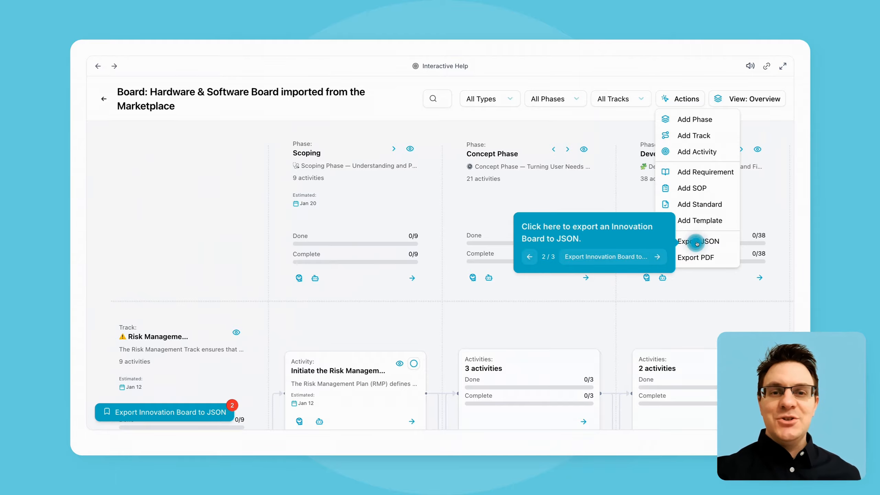
left_click(696, 244)
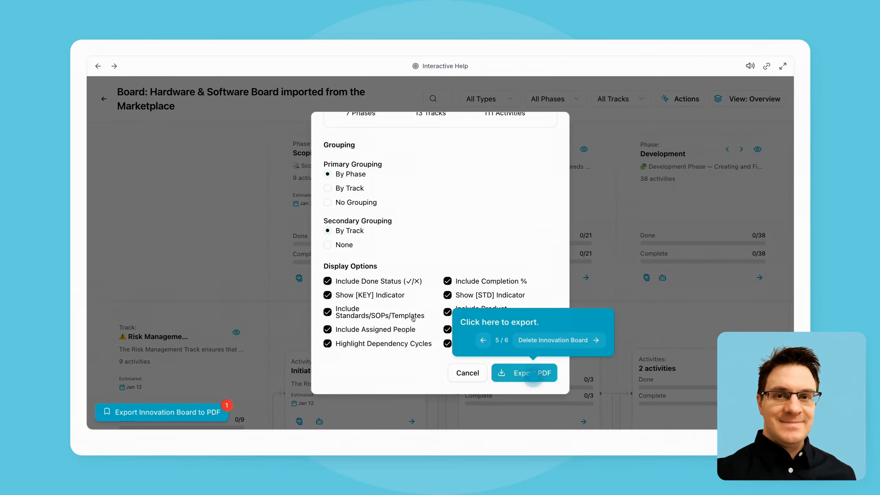
left_click(534, 375)
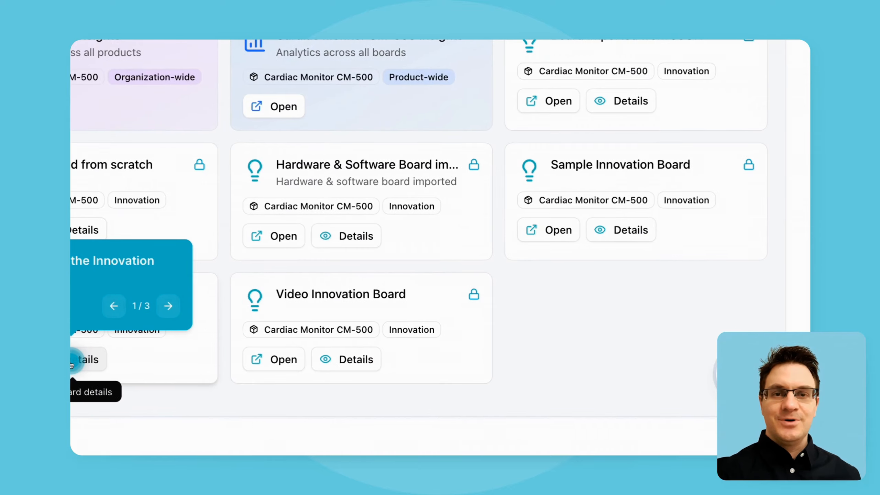
Delete the Test template innovation board from its board details.
left_click(72, 364)
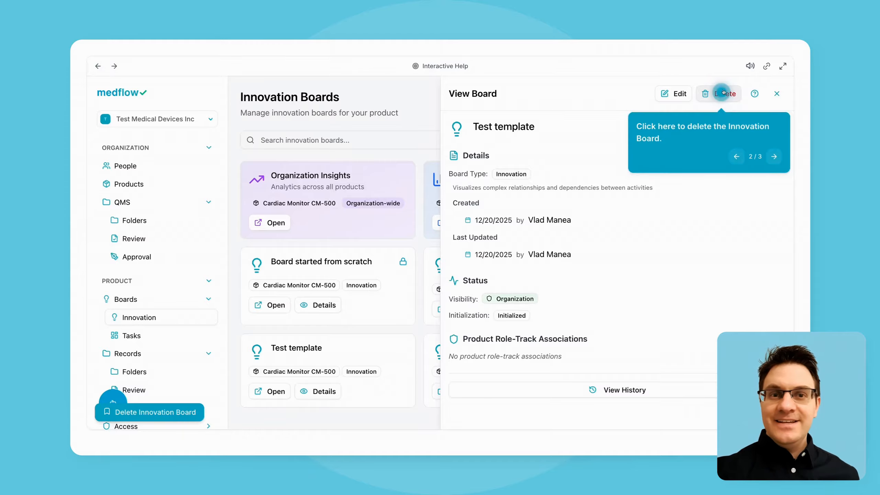
left_click(723, 93)
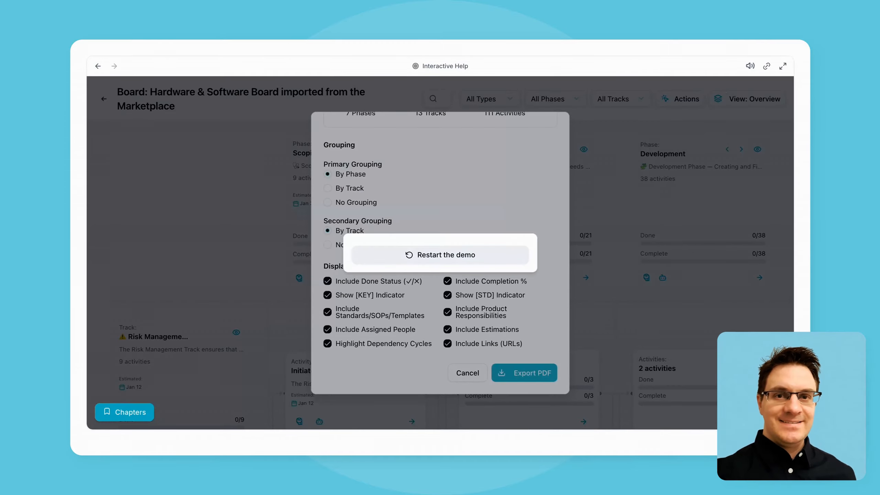